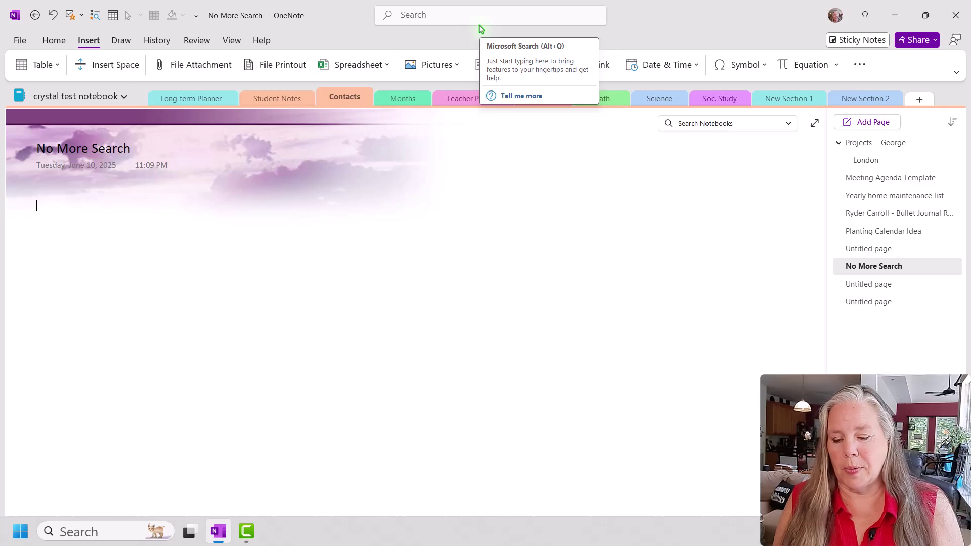
# Step: Write "hi" on the No More Search page, find "hide" in Microsoft Search and run the Hide Authors action
pyautogui.write('hi')
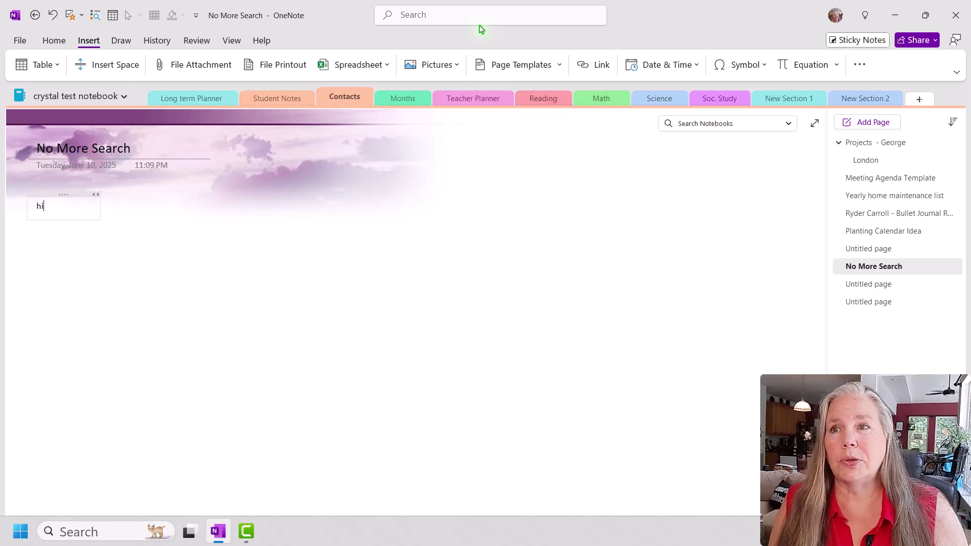
pyautogui.click(470, 16)
pyautogui.write('hi')
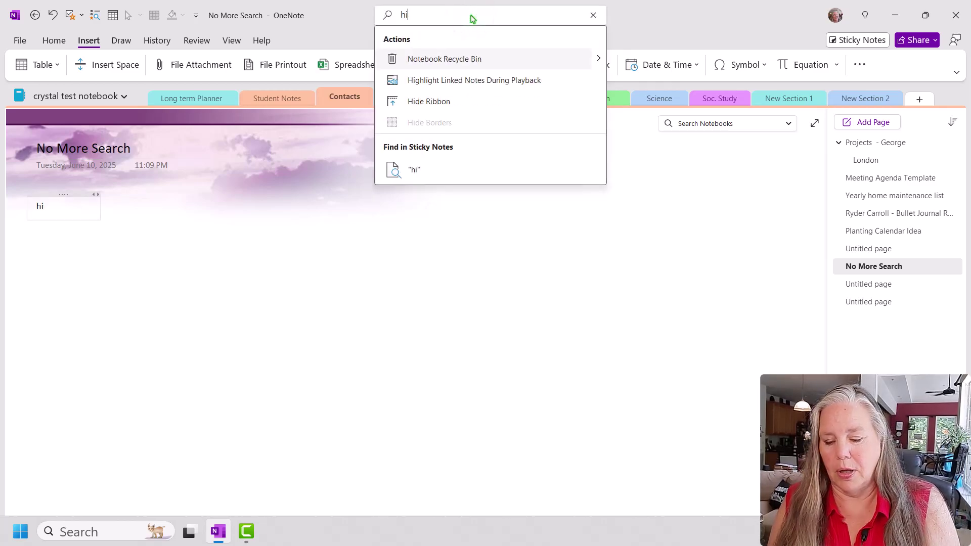
pyautogui.write('de')
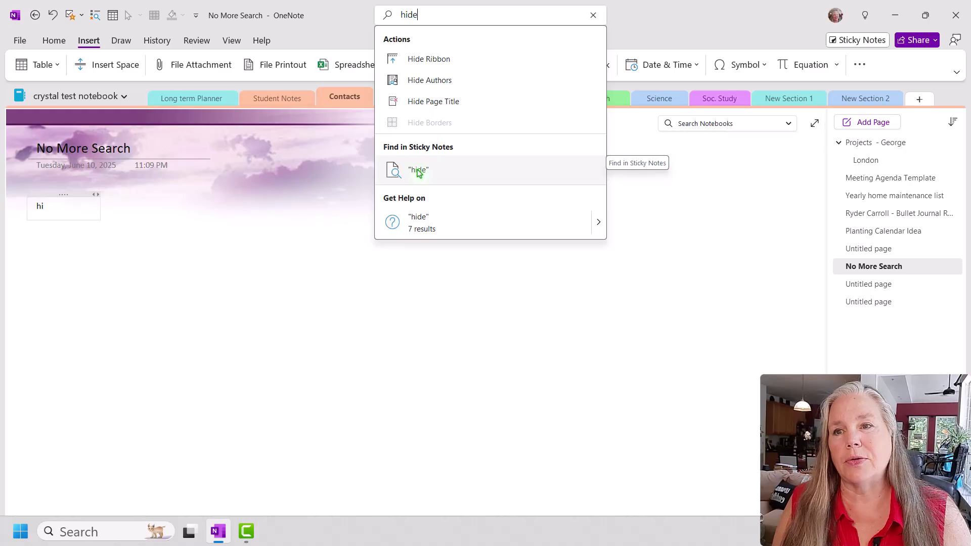
pyautogui.click(435, 85)
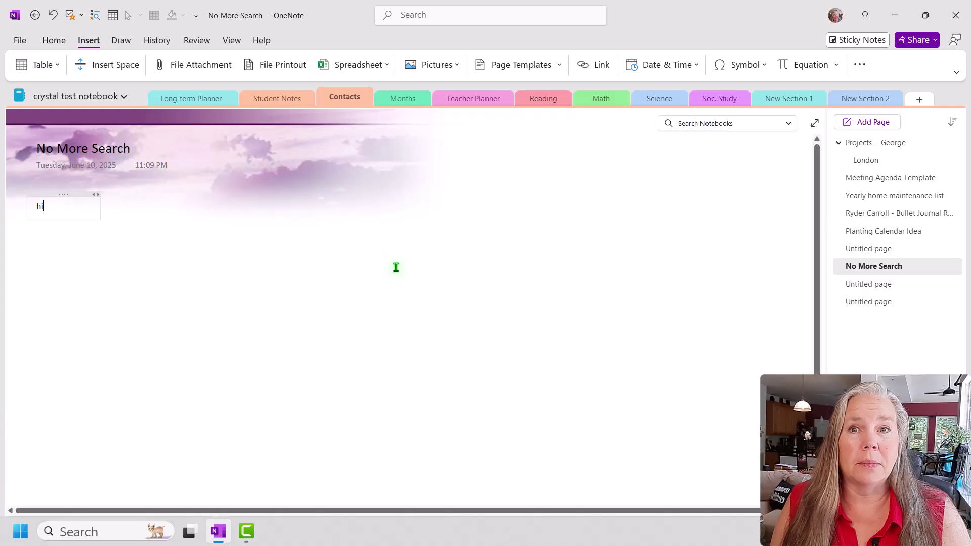
# Step: Delete the "hi" note from the page and show the list of open notebooks
pyautogui.click(60, 192)
pyautogui.press('Delete')
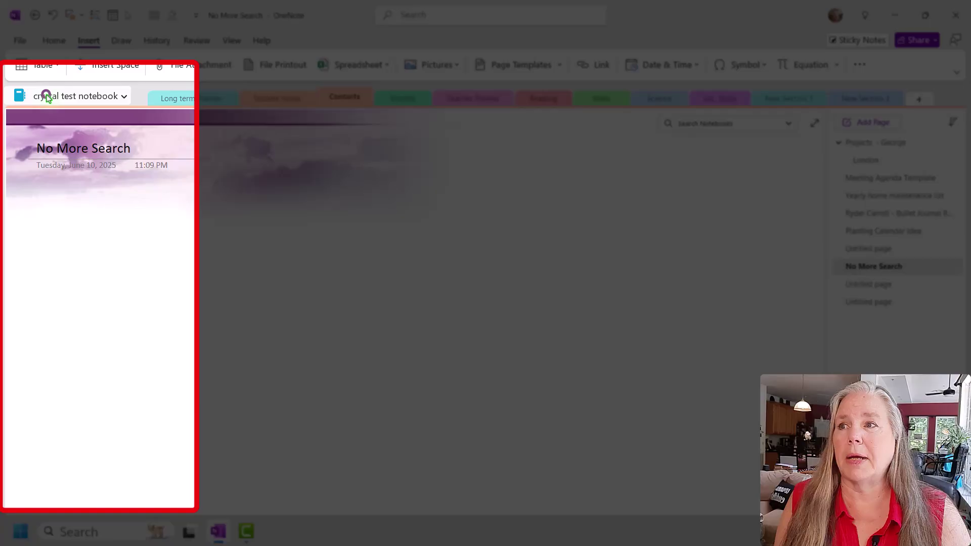
pyautogui.click(47, 96)
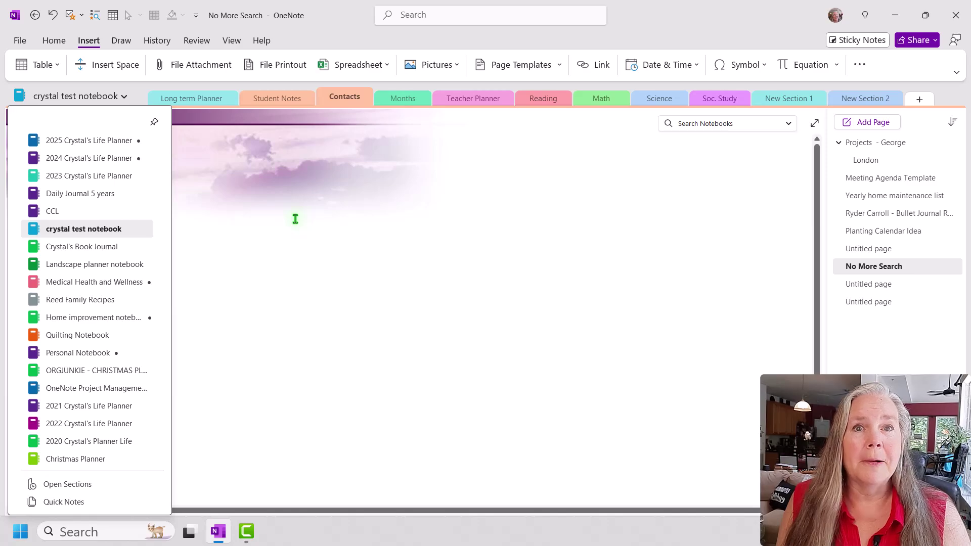
# Step: Look up "cats" in Microsoft Search, review the suggested actions and clear the query
pyautogui.click(438, 19)
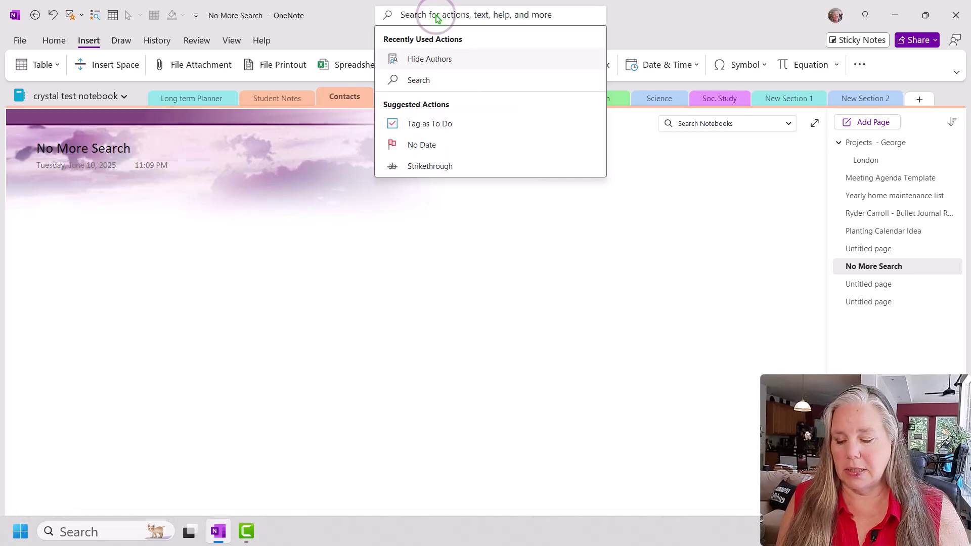
pyautogui.write('cats')
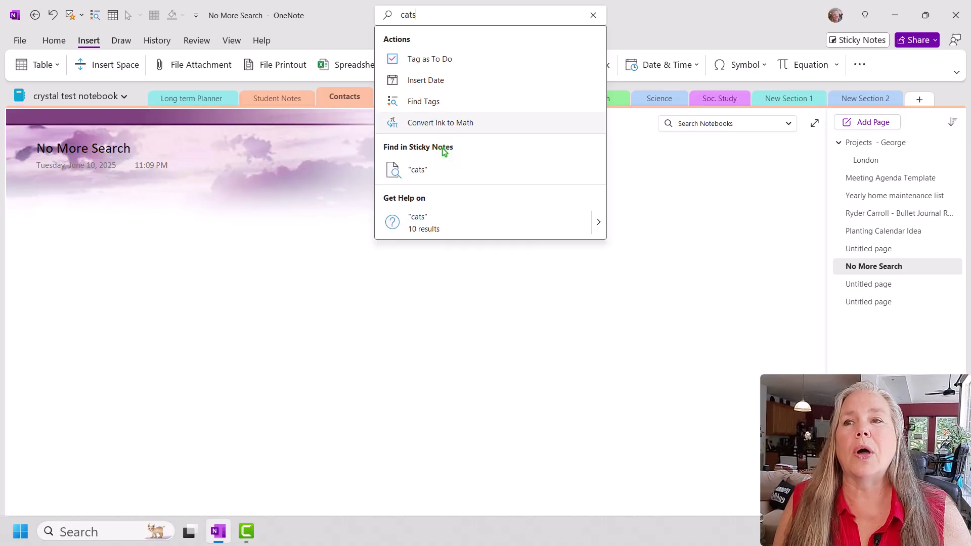
pyautogui.click(593, 15)
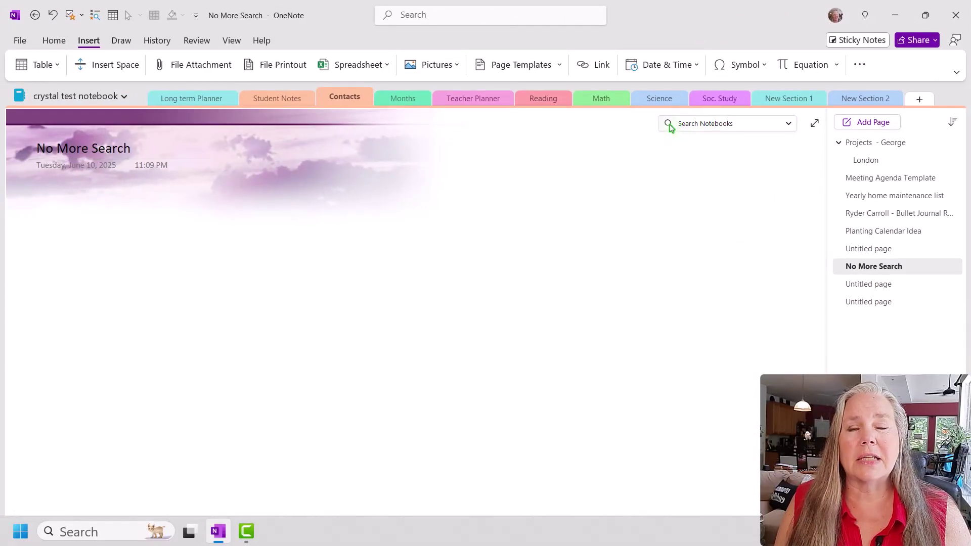
# Step: Search all notebooks for "cats" and look through the recent picks, title matches and on-page matches
pyautogui.click(712, 124)
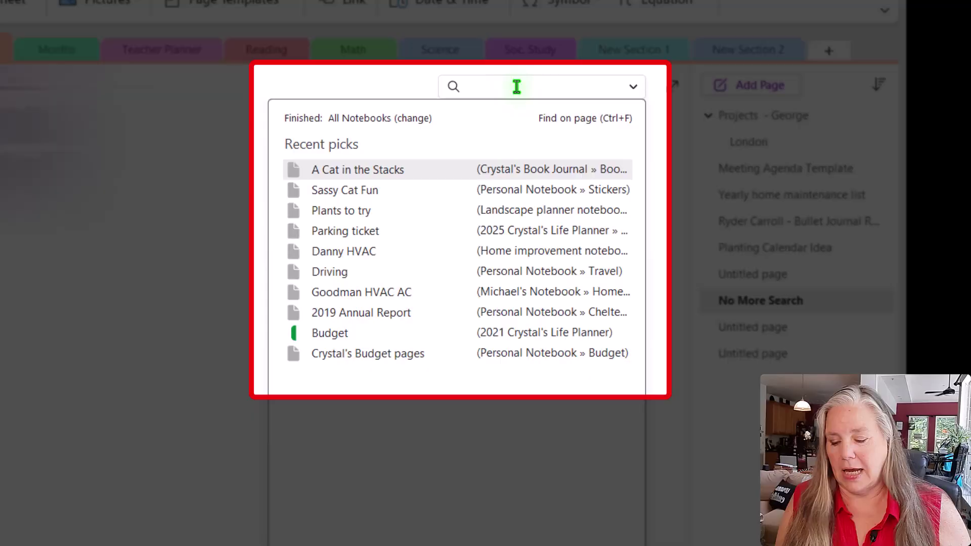
pyautogui.write('cats')
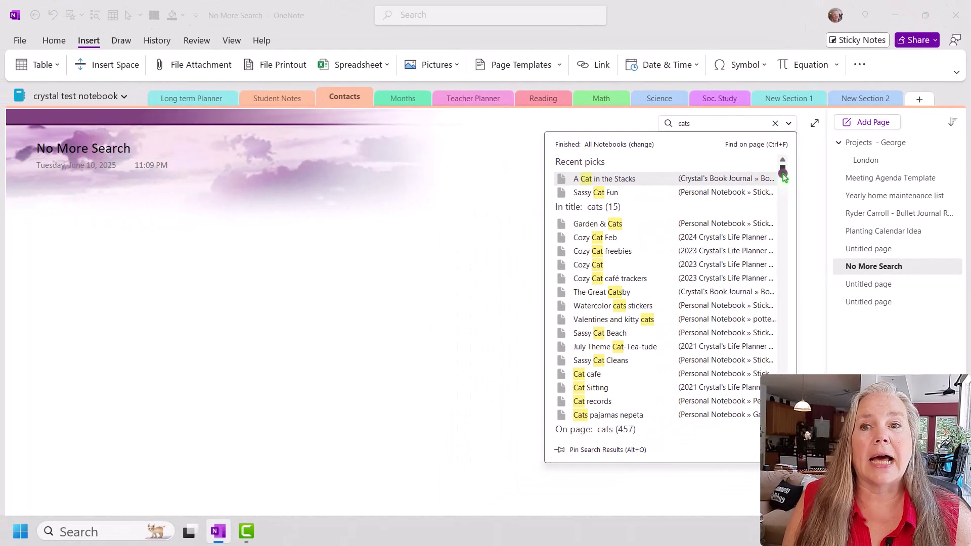
pyautogui.moveTo(624, 153); pyautogui.dragTo(626, 167)
pyautogui.moveTo(783, 177); pyautogui.dragTo(787, 188)
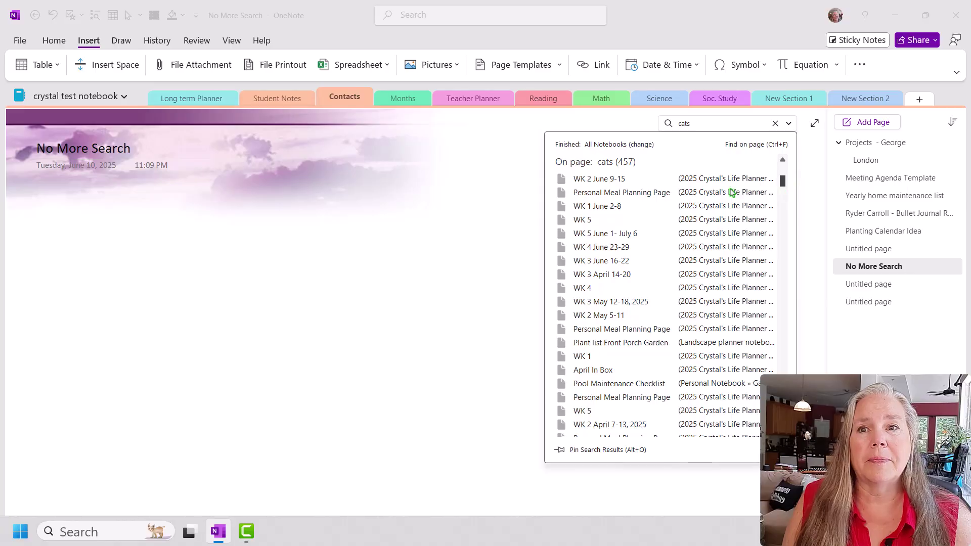
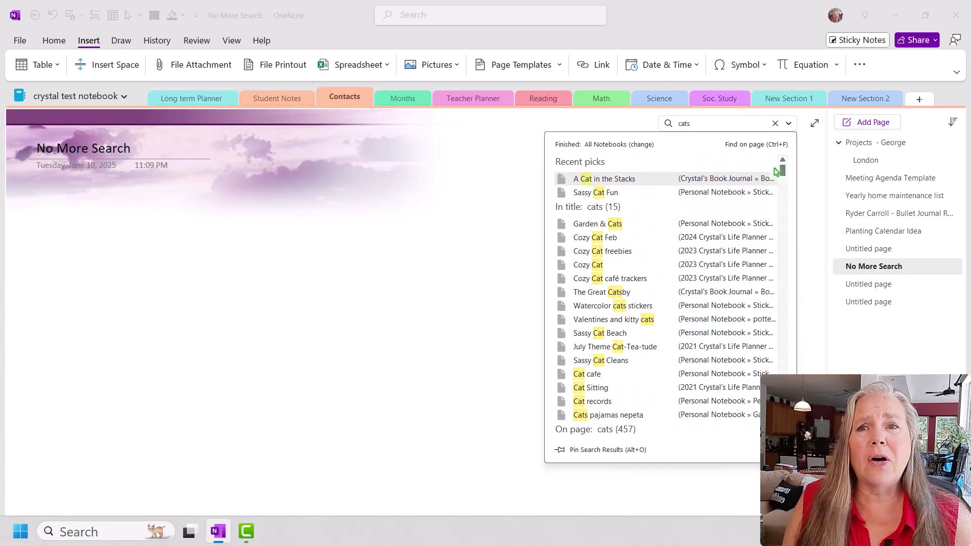
# Step: View the Sassy Cat Fun, Garden & Cats and Cozy Cat Feb pages from the search results, and clear the search
pyautogui.click(612, 194)
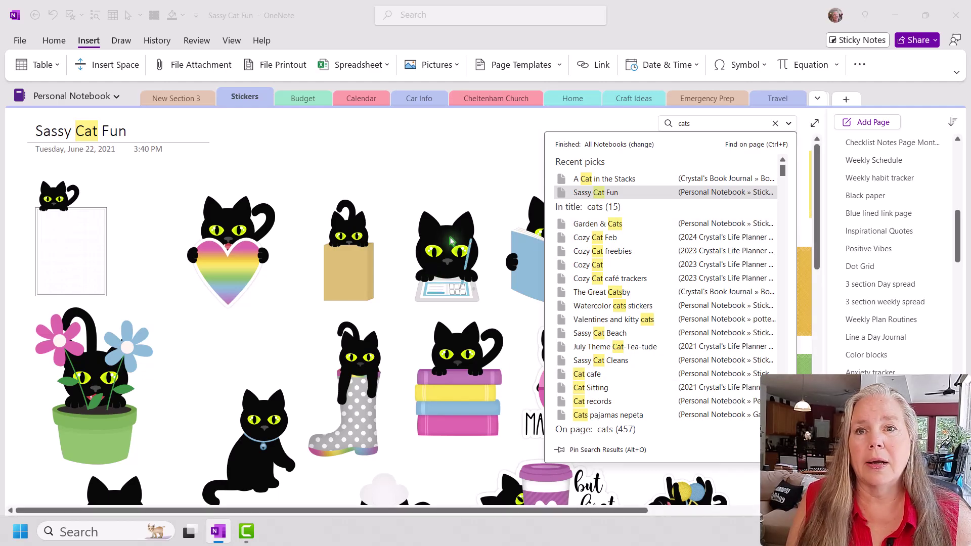
pyautogui.click(594, 223)
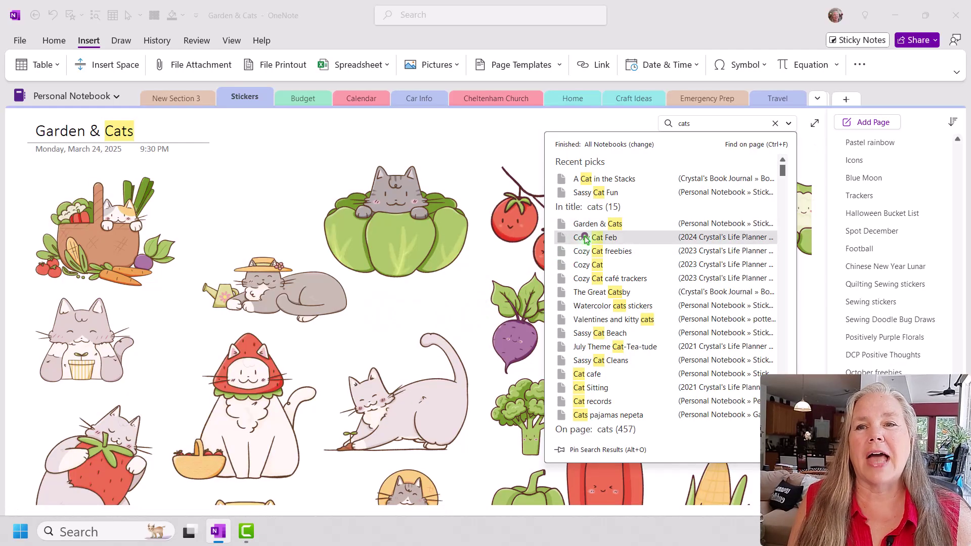
pyautogui.click(582, 240)
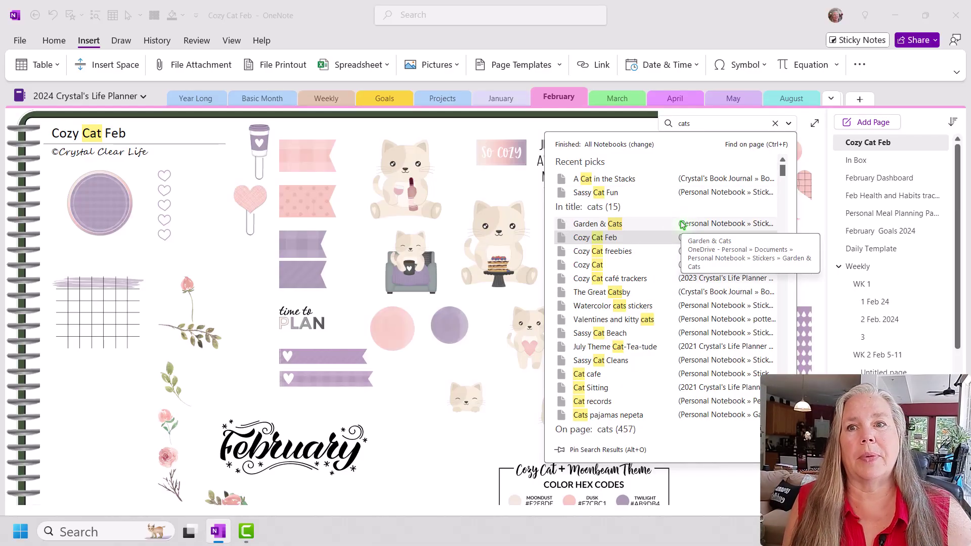
pyautogui.click(774, 123)
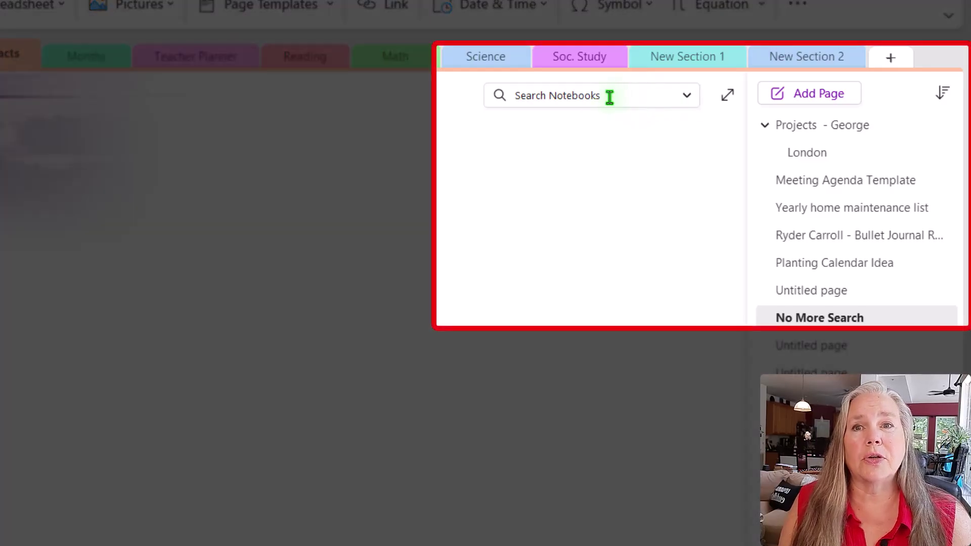
# Step: Make All Notebooks the default scope for the notebook search
pyautogui.click(691, 99)
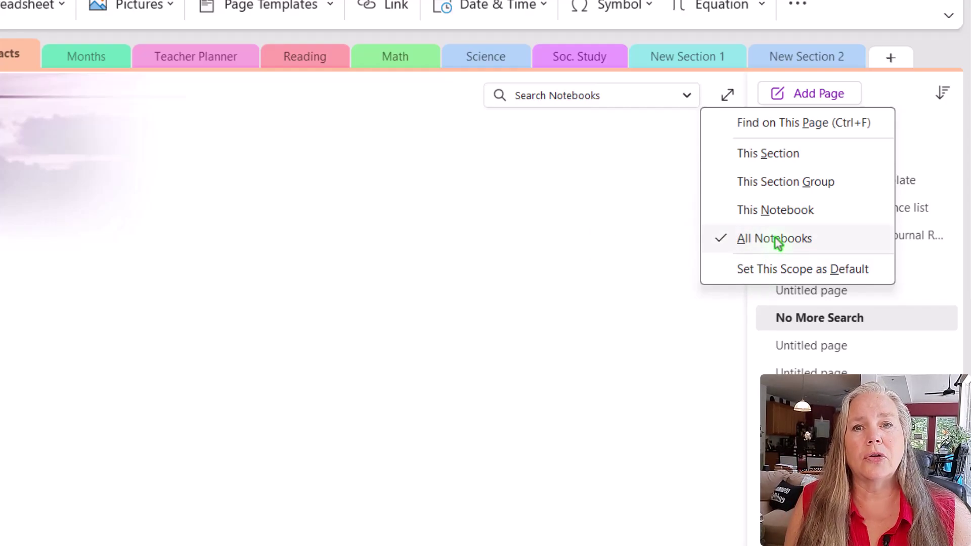
pyautogui.click(774, 271)
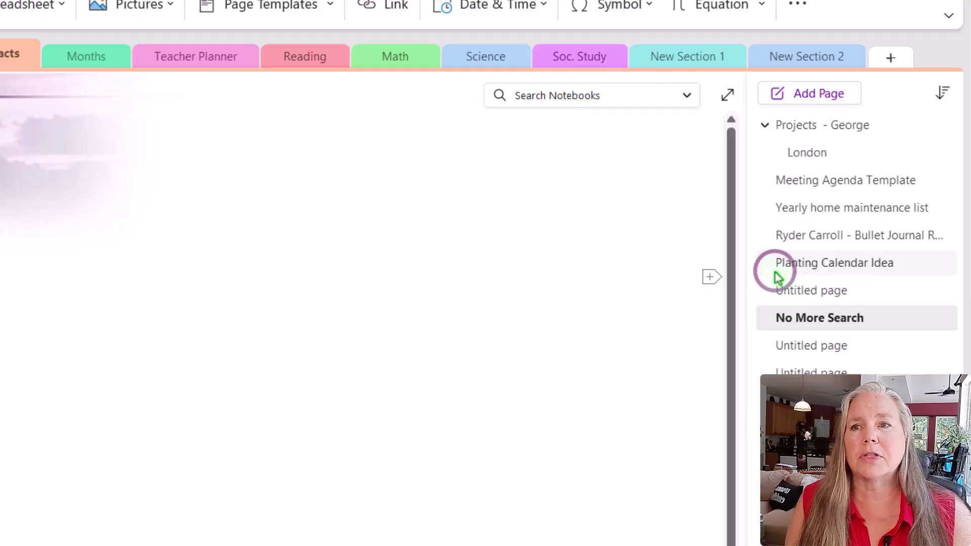
# Step: Switch the notebook search scope to This Section and set it as the default
pyautogui.click(688, 97)
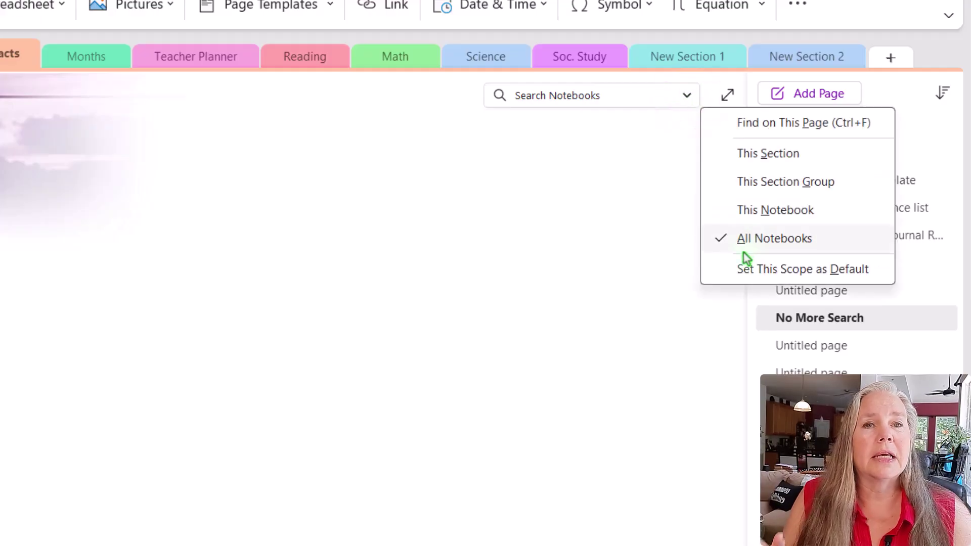
pyautogui.click(759, 150)
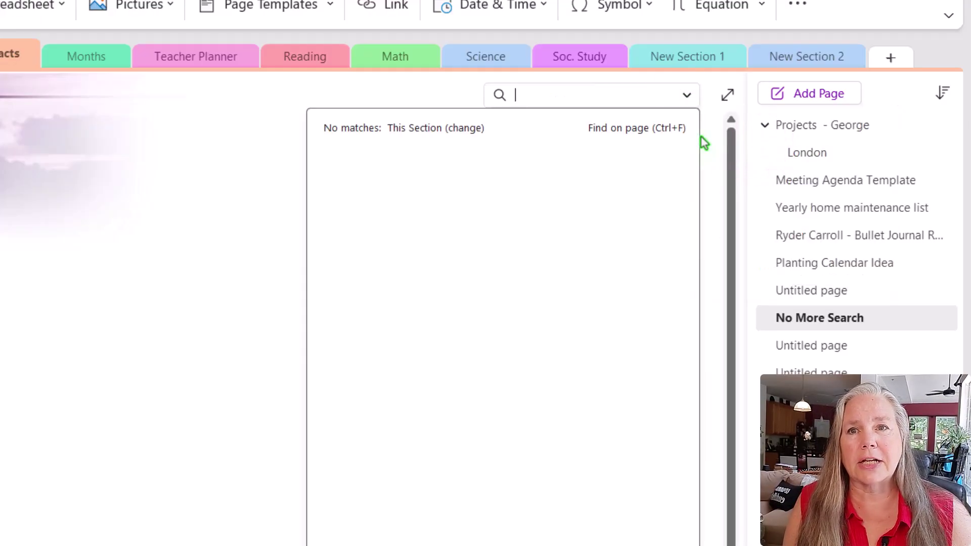
pyautogui.click(695, 99)
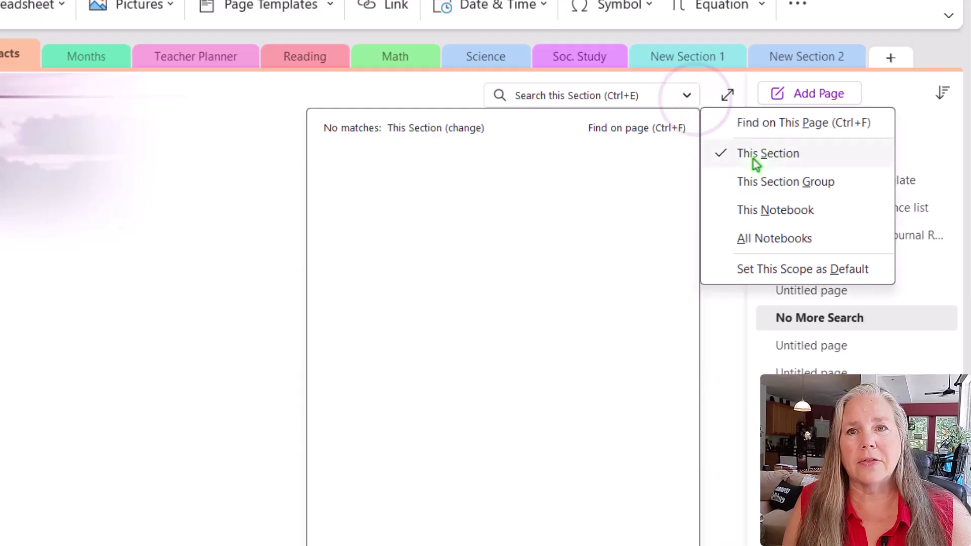
pyautogui.click(760, 270)
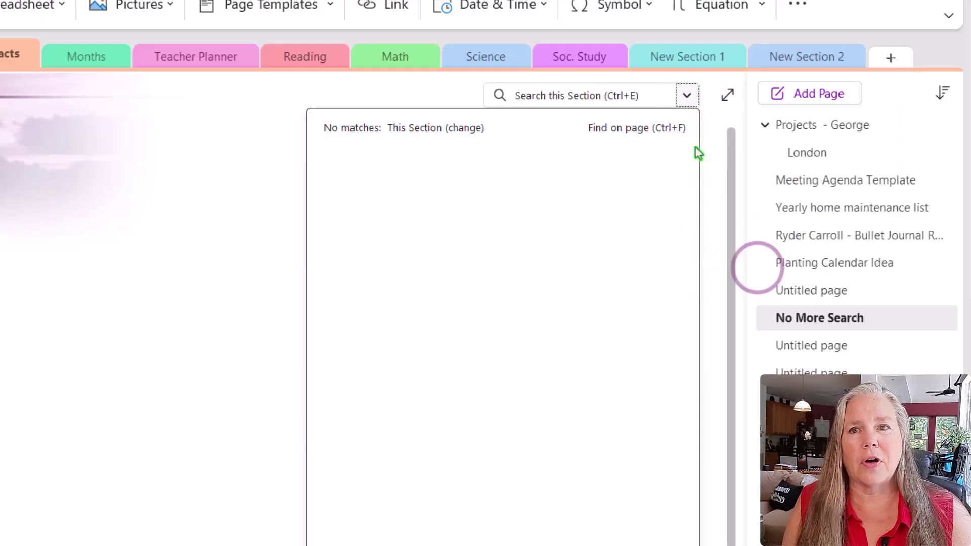
# Step: Switch the search scope back to All Notebooks and set it as the default
pyautogui.click(686, 96)
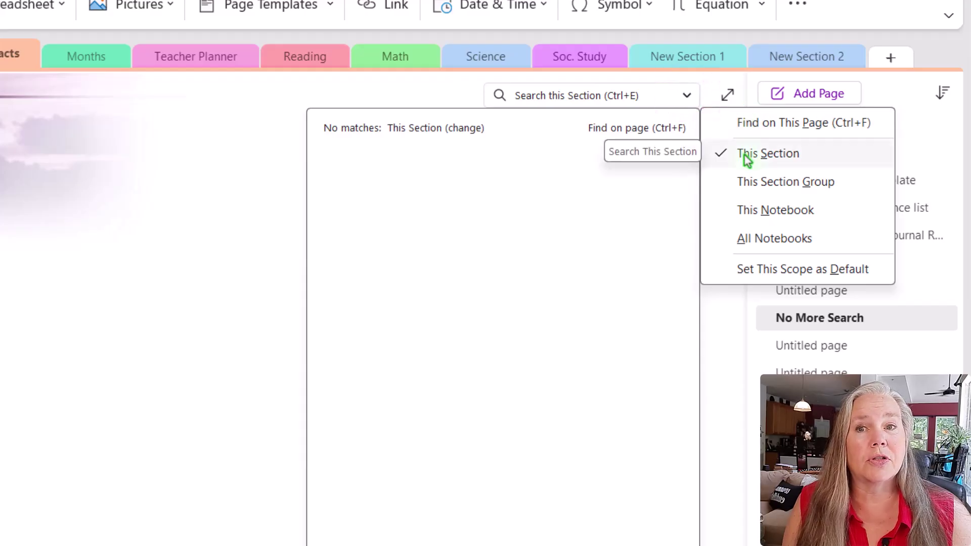
pyautogui.click(756, 243)
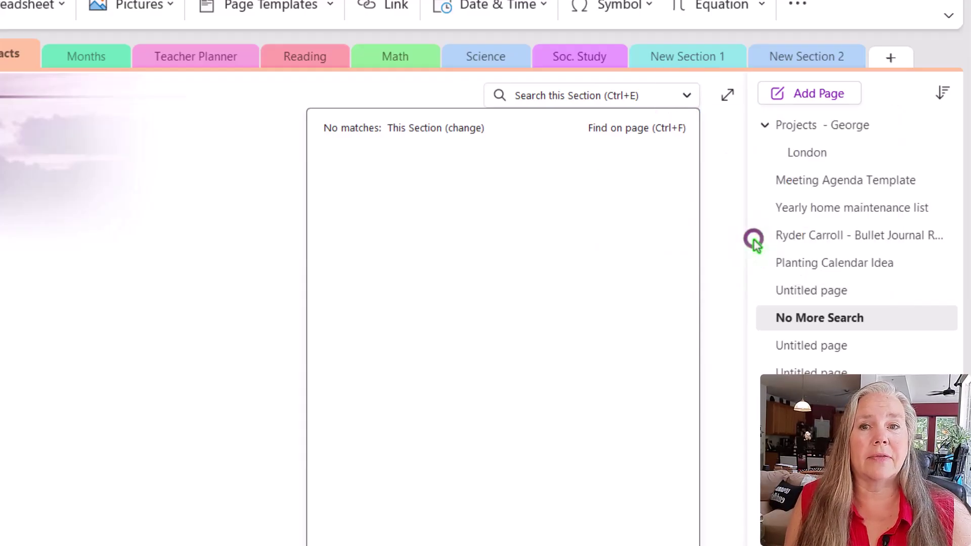
pyautogui.click(686, 94)
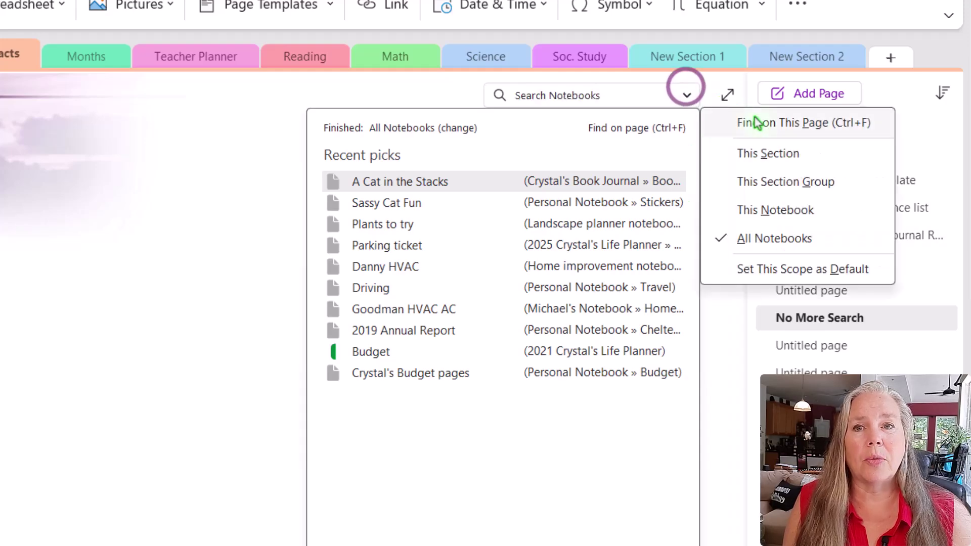
pyautogui.click(751, 269)
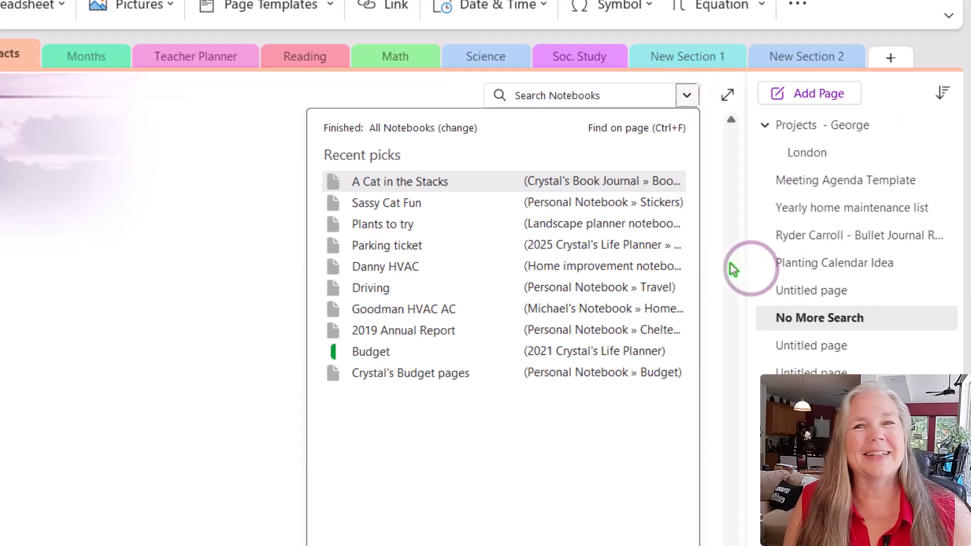
# Step: View the recent picks offered by the notebook search without entering a query
pyautogui.click(609, 93)
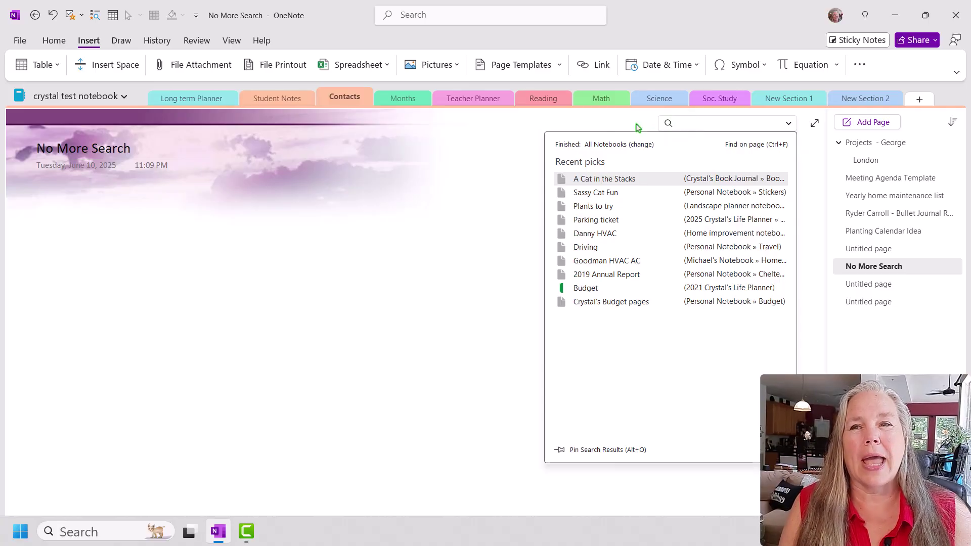
pyautogui.click(518, 144)
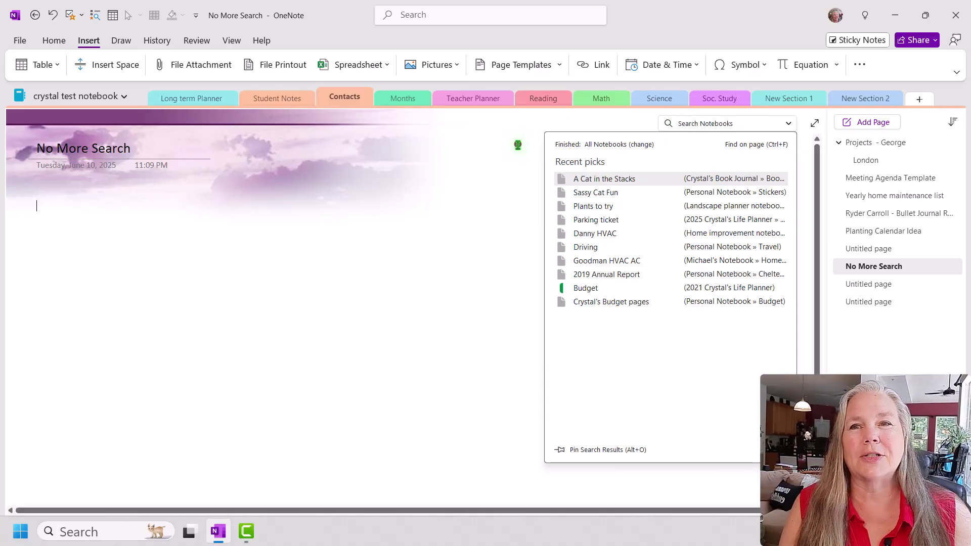
pyautogui.click(743, 120)
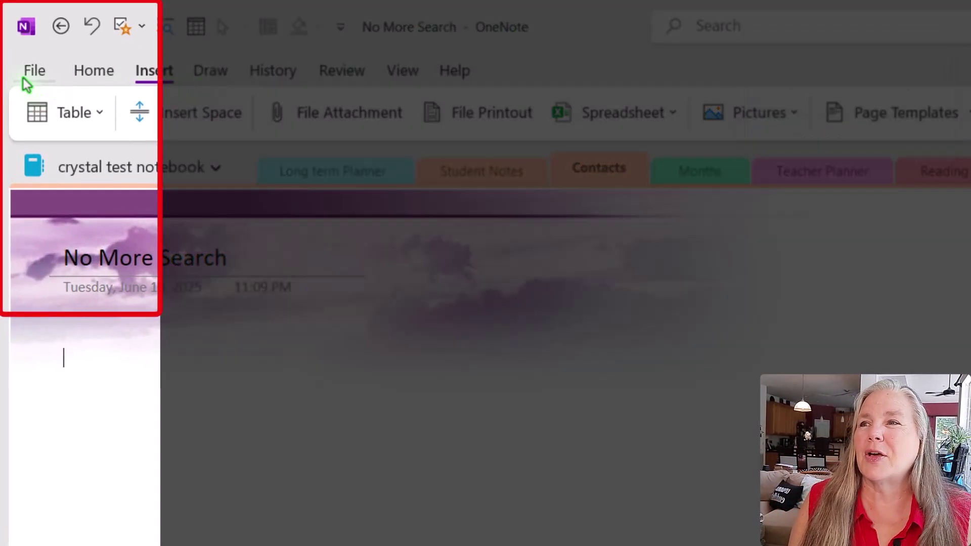
# Step: Enable "Collapse the Microsoft Search box by default" in the general OneNote options and apply the change
pyautogui.click(30, 72)
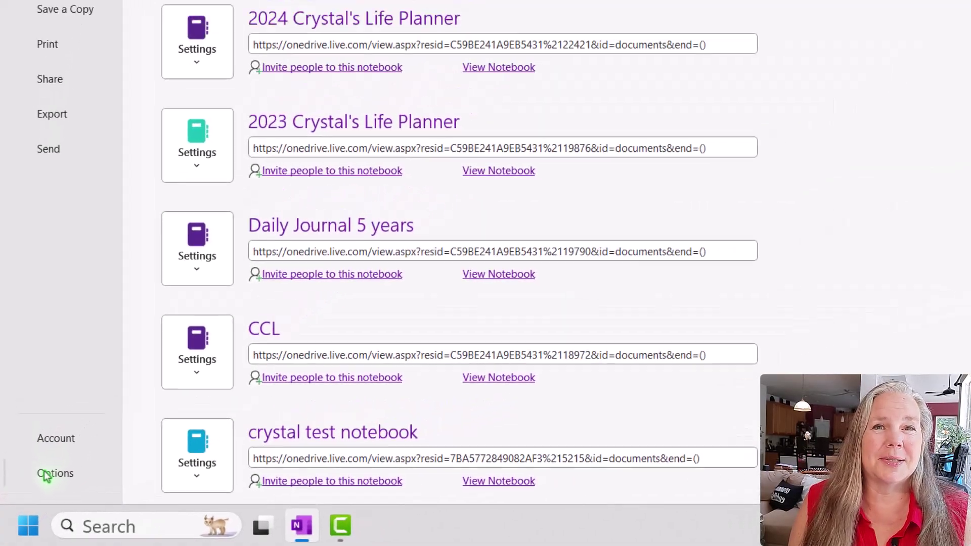
pyautogui.click(56, 455)
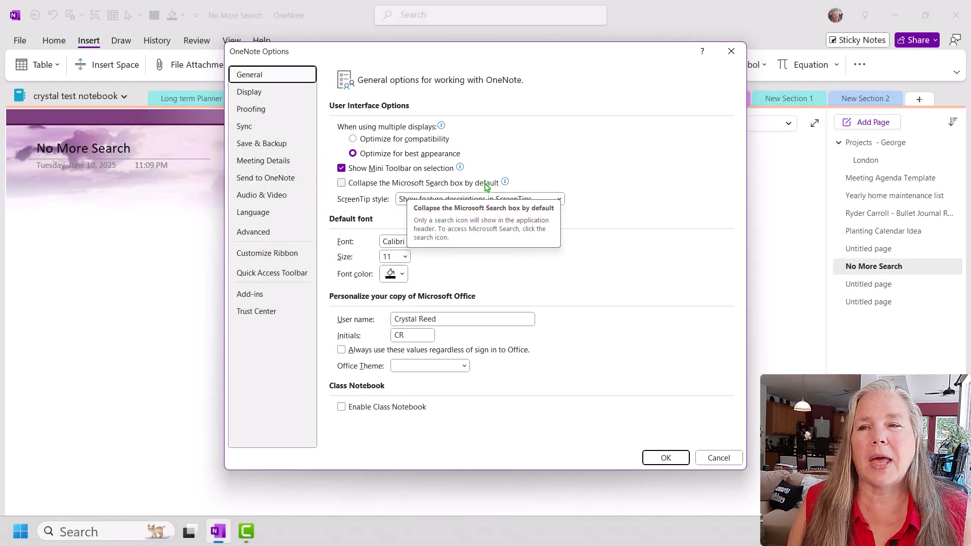
pyautogui.moveTo(505, 183)
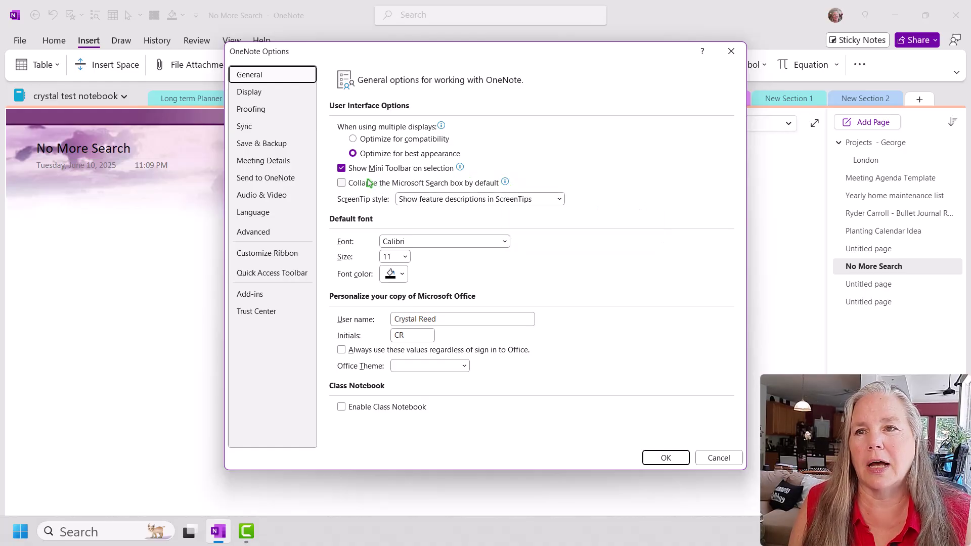
pyautogui.click(341, 184)
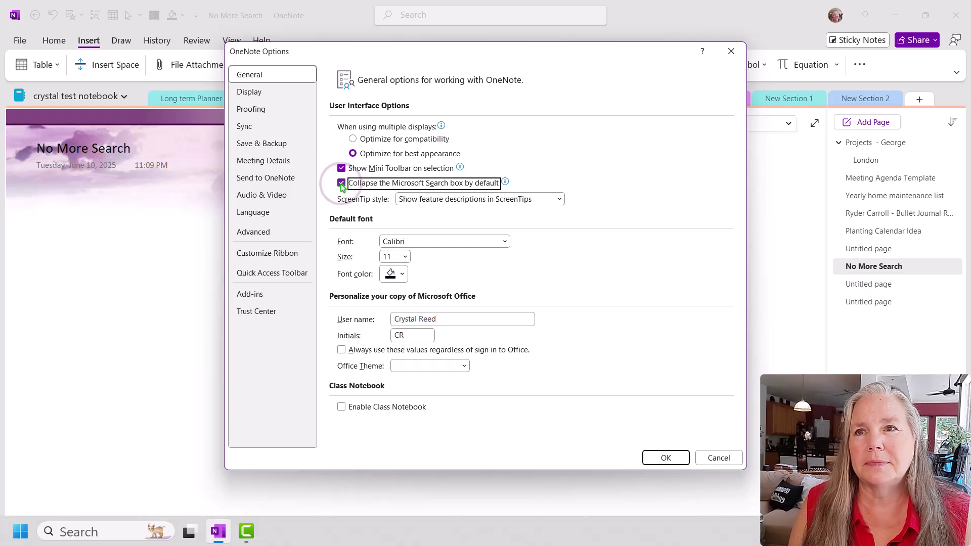
pyautogui.click(666, 458)
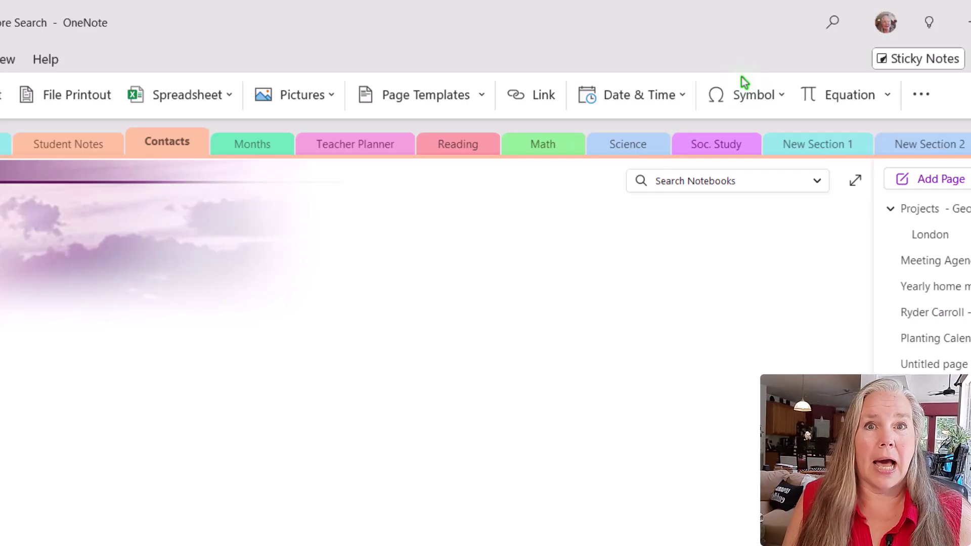
# Step: Expand the collapsed Microsoft Search box, search it for "hide", and collapse it again
pyautogui.click(822, 22)
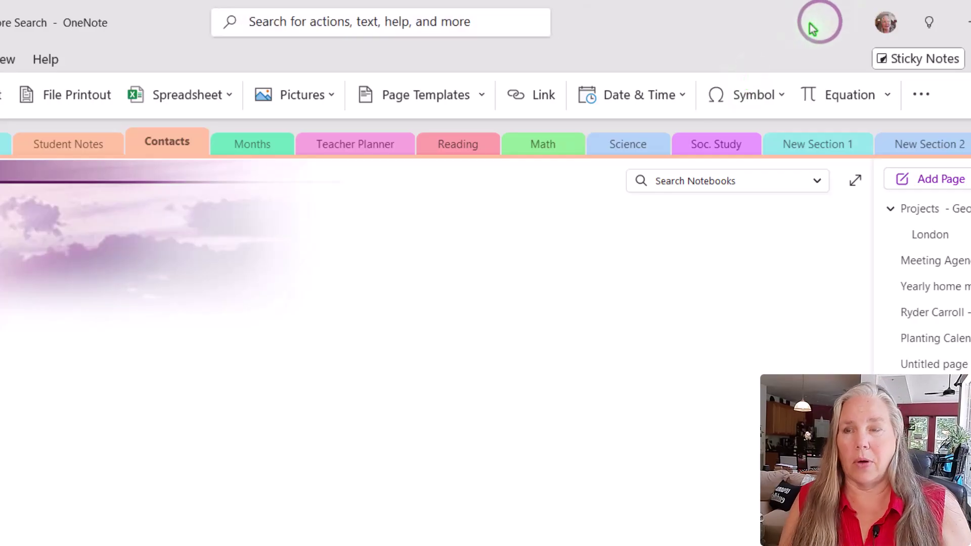
pyautogui.write('hide')
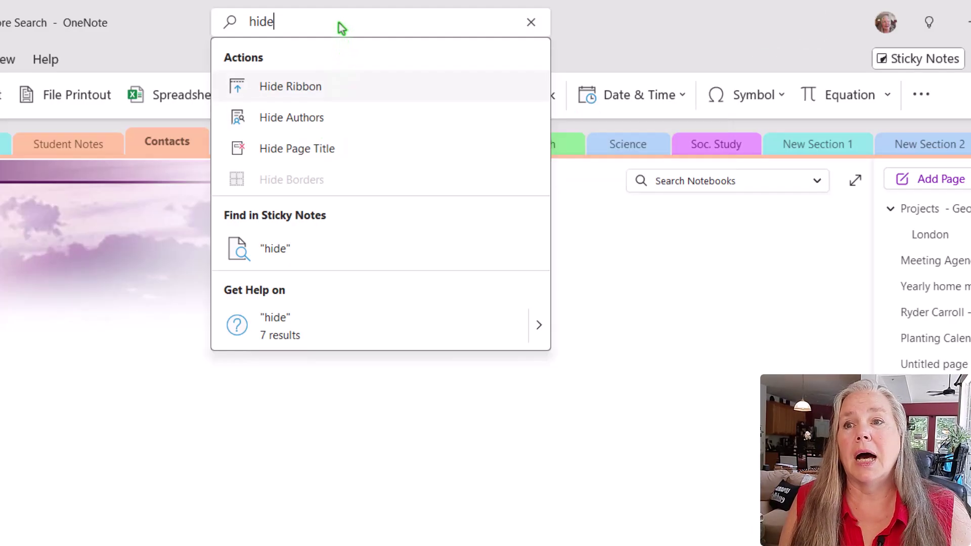
pyautogui.click(531, 23)
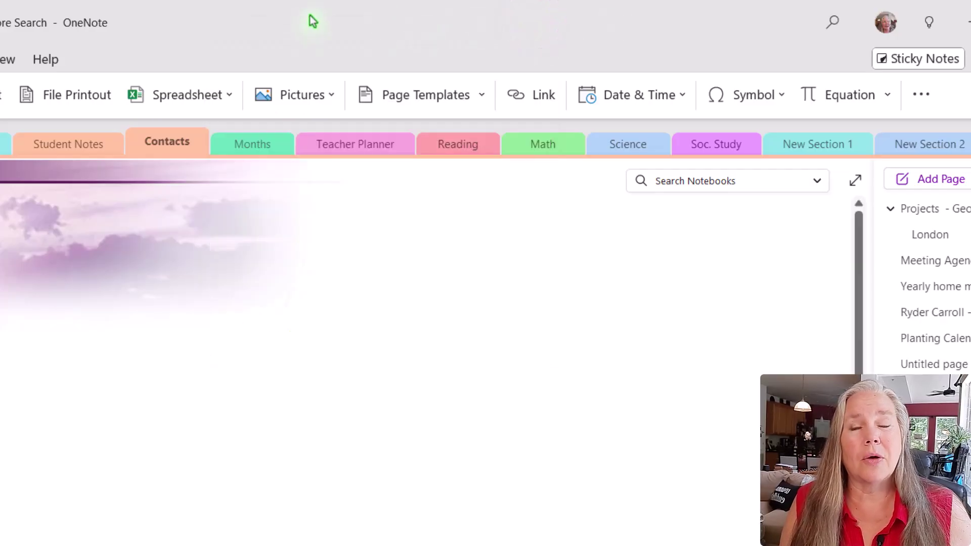
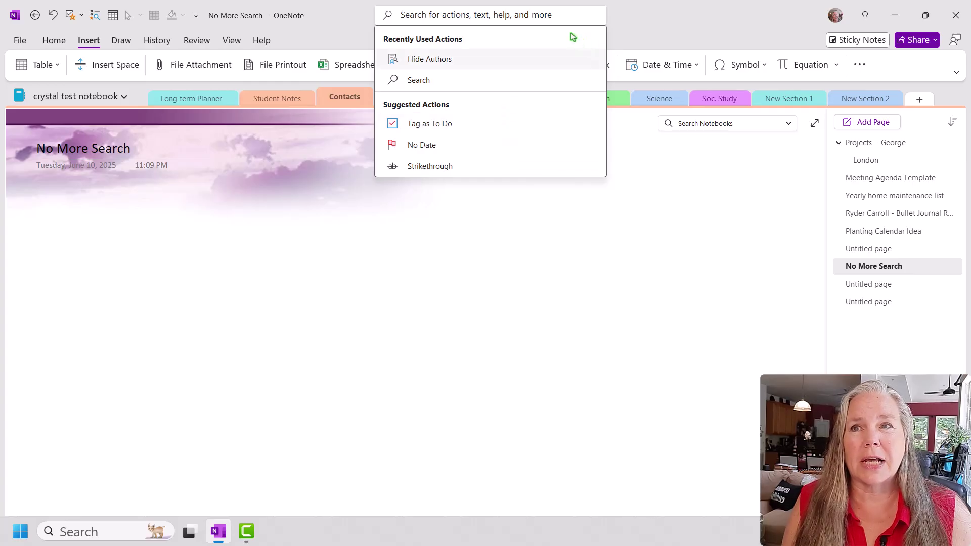
pyautogui.click(638, 18)
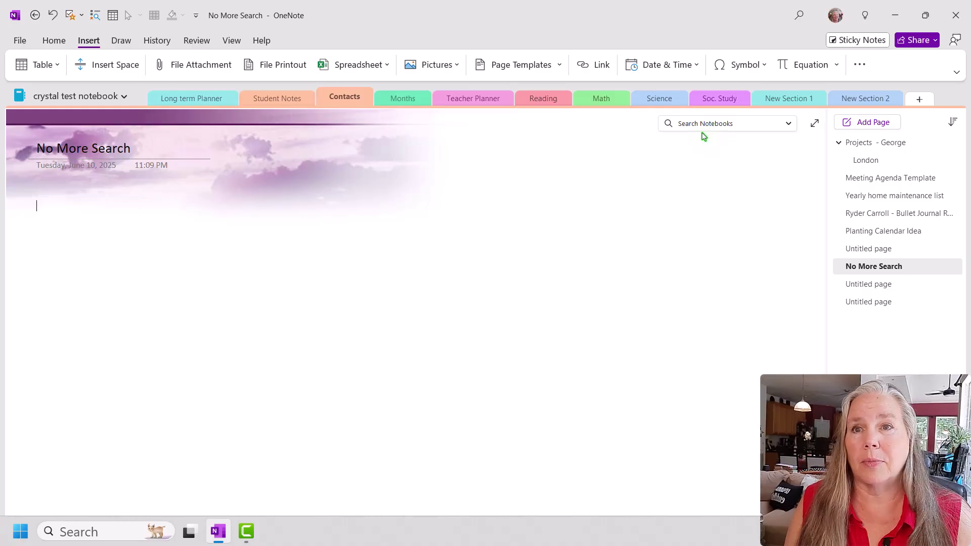
# Step: View the last two untitled pages and the Planting Calendar Idea page in the Contacts section, ending on the No More Search page
pyautogui.click(847, 284)
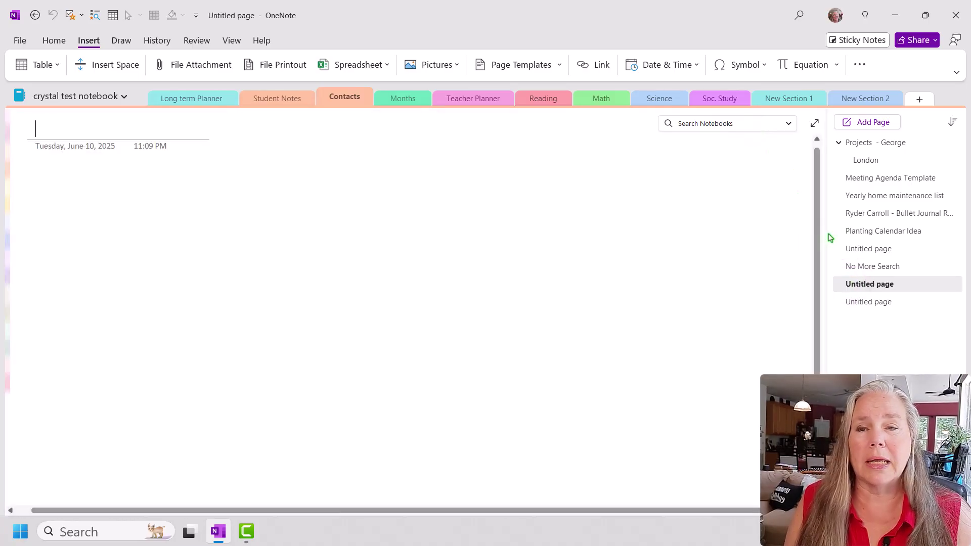
pyautogui.click(856, 303)
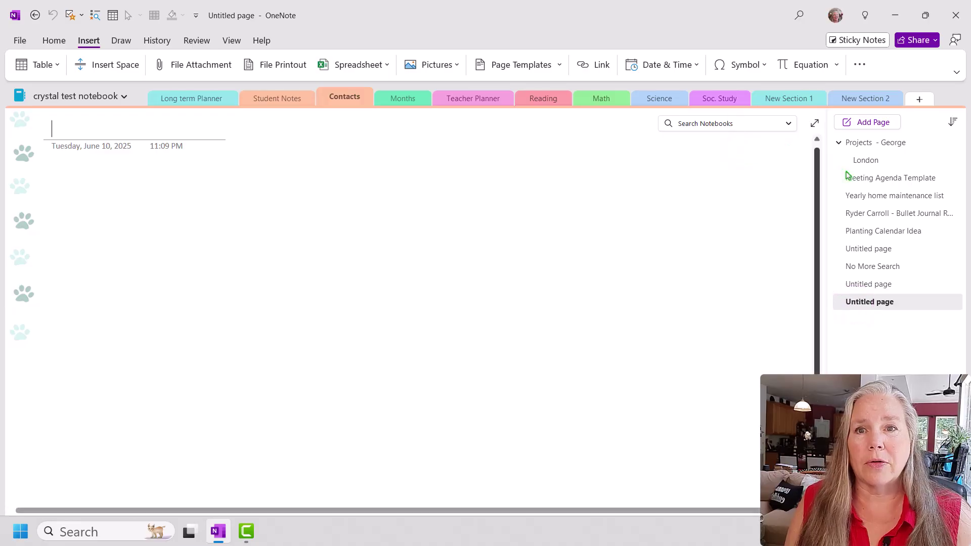
pyautogui.click(864, 232)
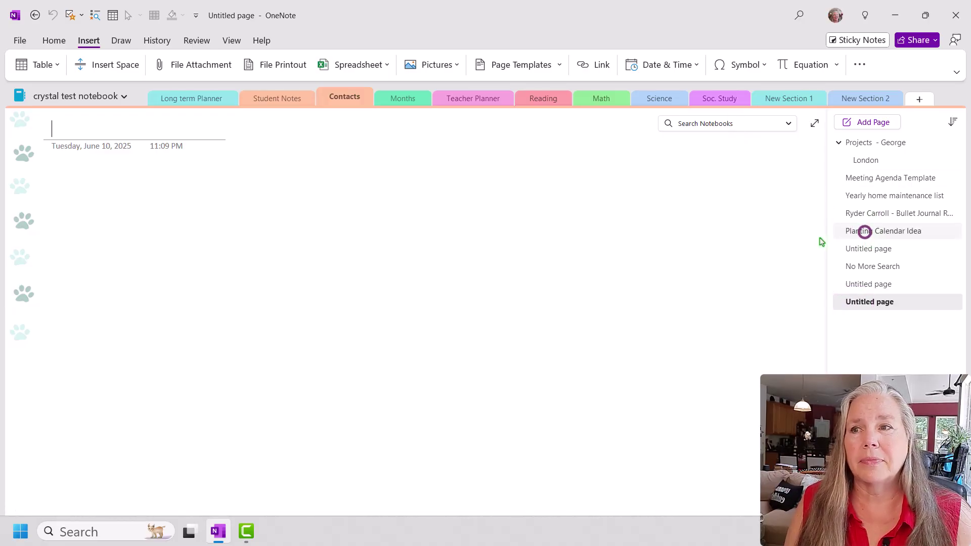
pyautogui.scroll(2, 607, 246)
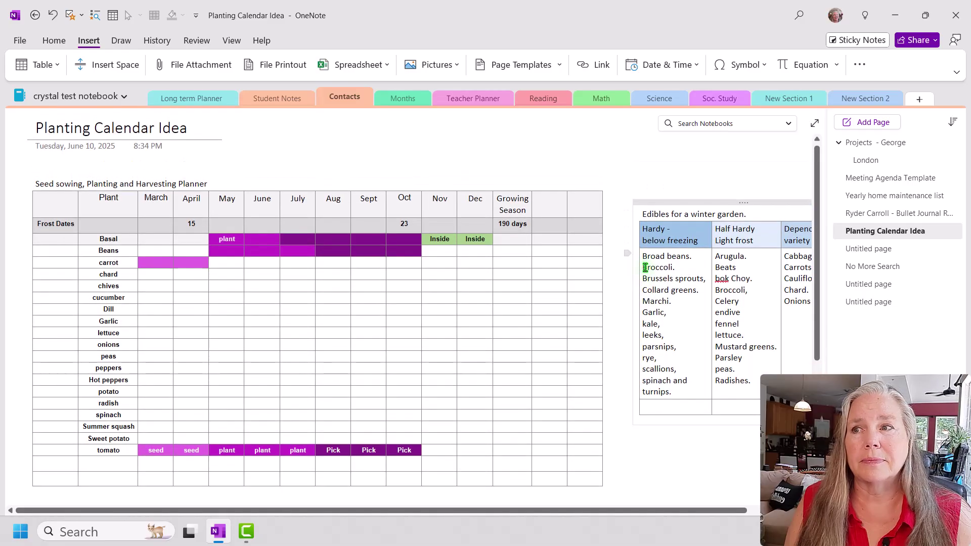
pyautogui.click(854, 283)
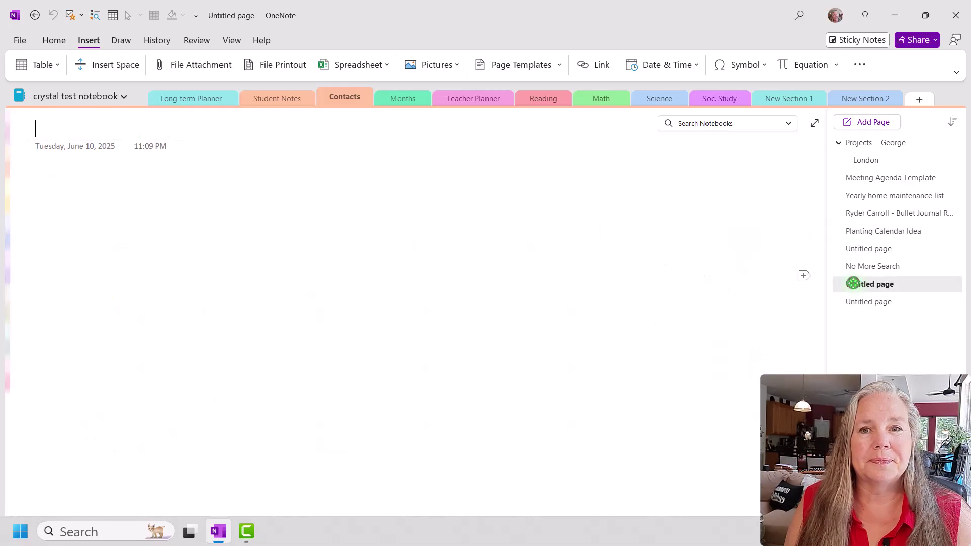
pyautogui.click(858, 268)
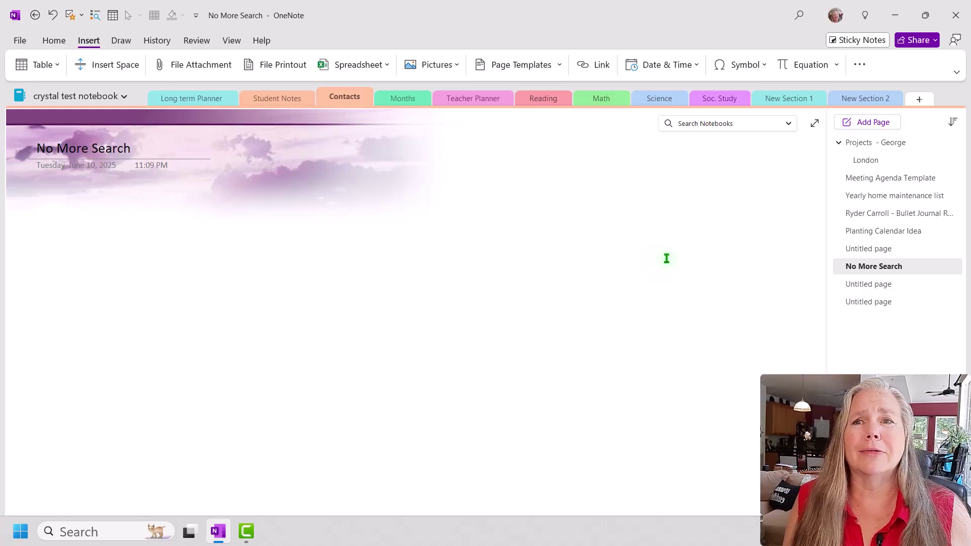
# Step: Search all notebooks for "quilt", open the Drunkard's Path History page from the results, and browse back up the results list
pyautogui.click(723, 122)
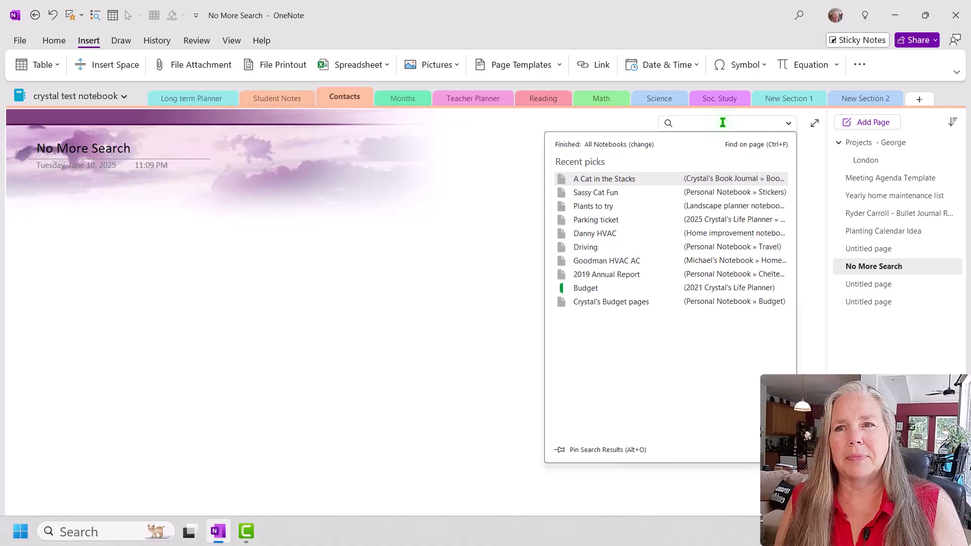
pyautogui.write('quilt')
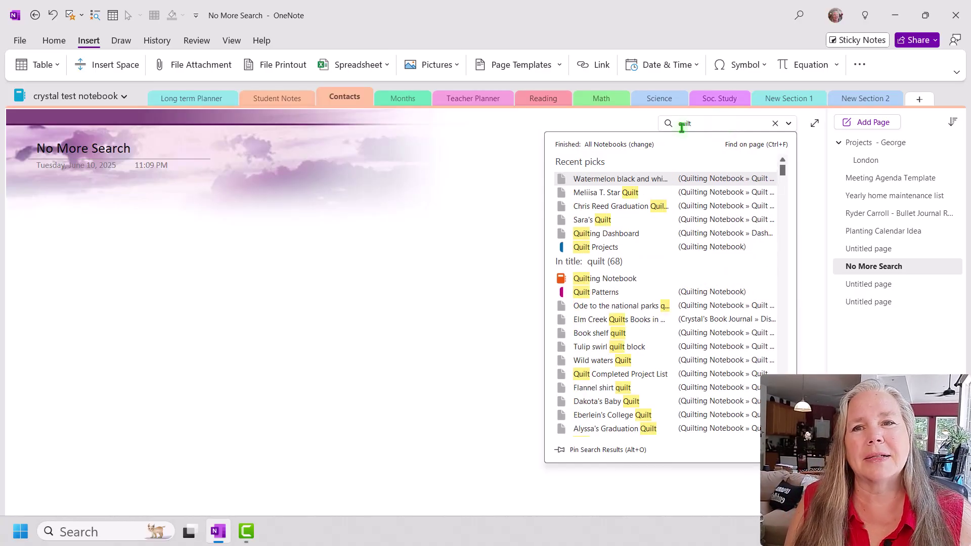
pyautogui.moveTo(782, 170); pyautogui.dragTo(781, 443)
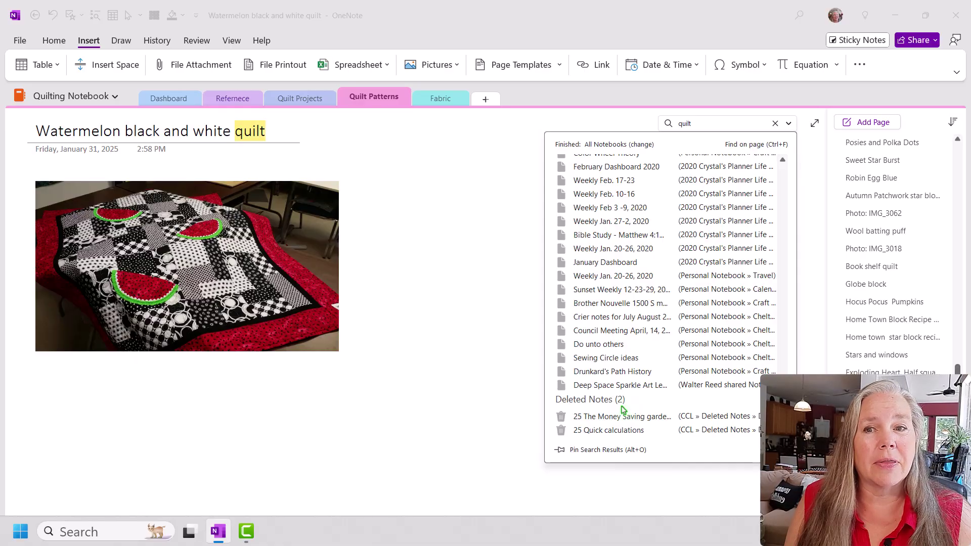
pyautogui.click(616, 375)
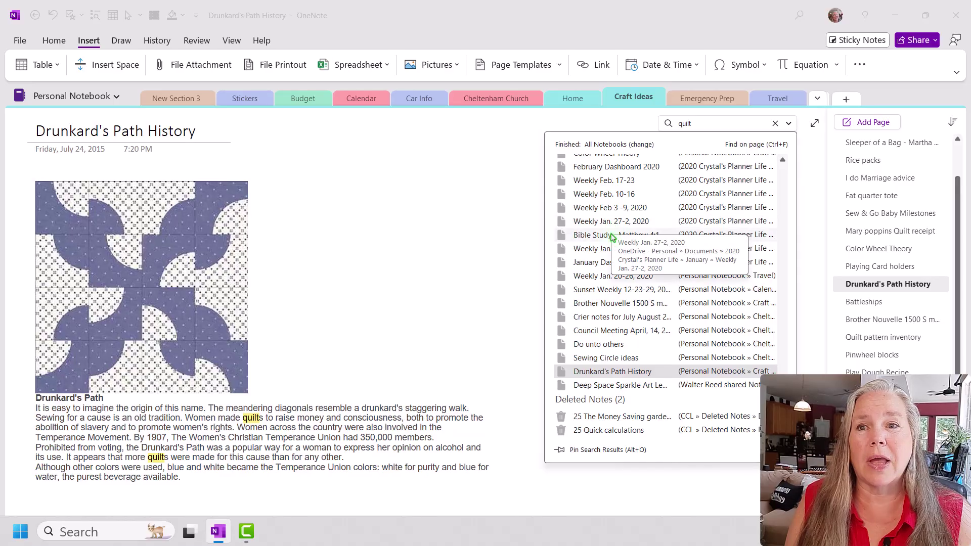
pyautogui.scroll(5, 623, 258)
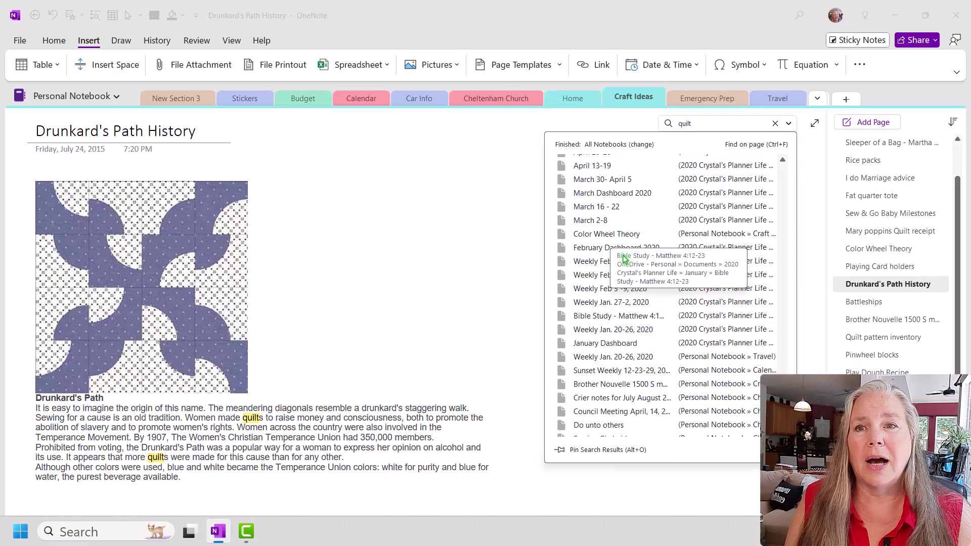
pyautogui.scroll(10, 625, 257)
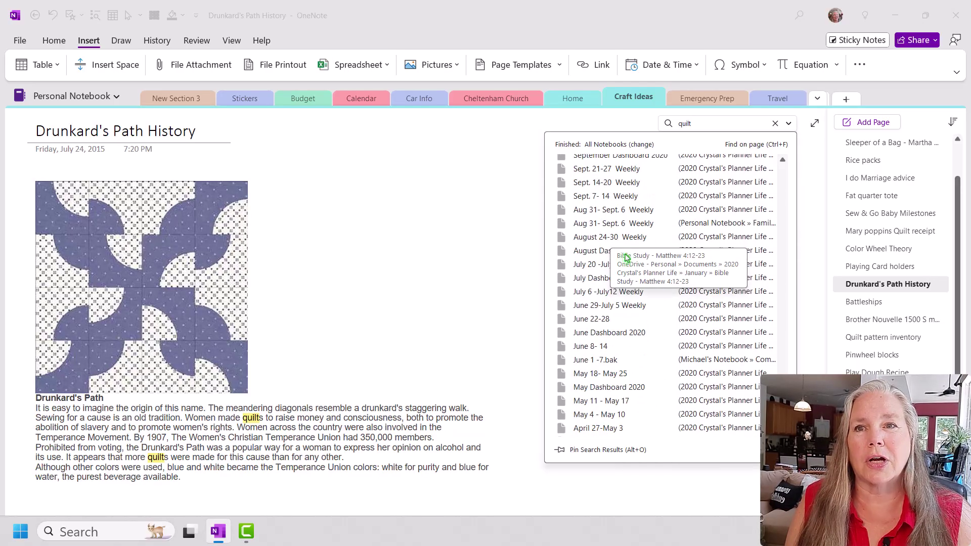
pyautogui.scroll(15, 625, 258)
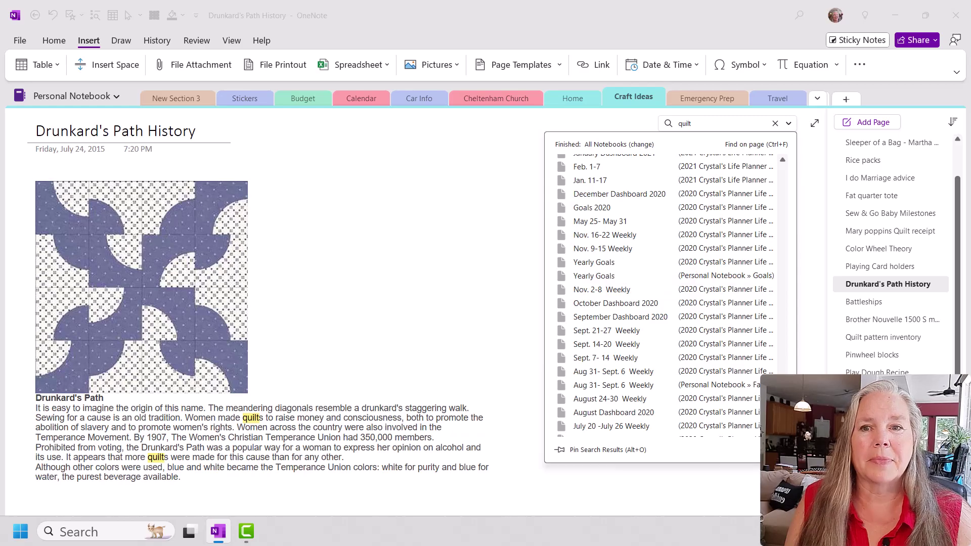